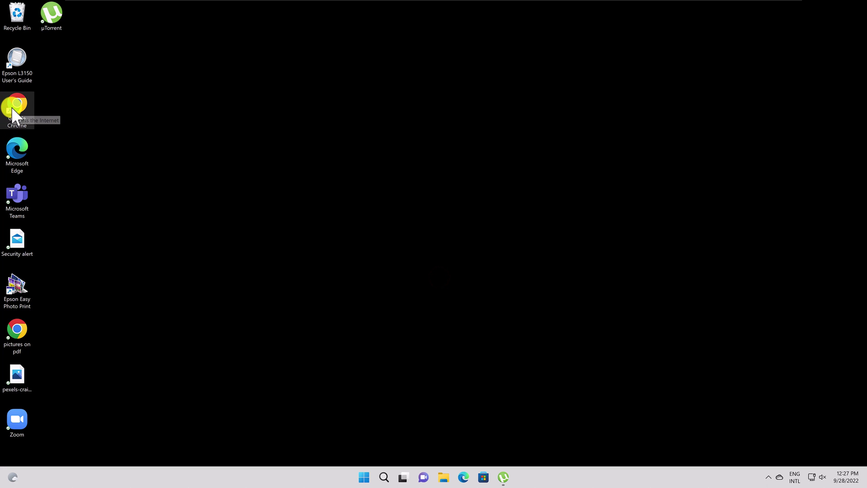
- Launch Chrome and bring up the Clear browsing data dialog from the browser's Privacy and security settings
{"action": "double_click", "coordinate": [13, 109]}
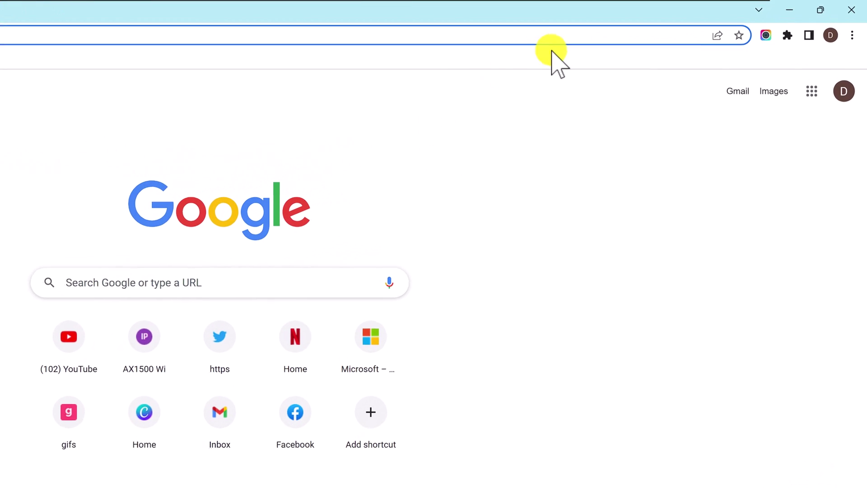
{"action": "left_click", "coordinate": [851, 36]}
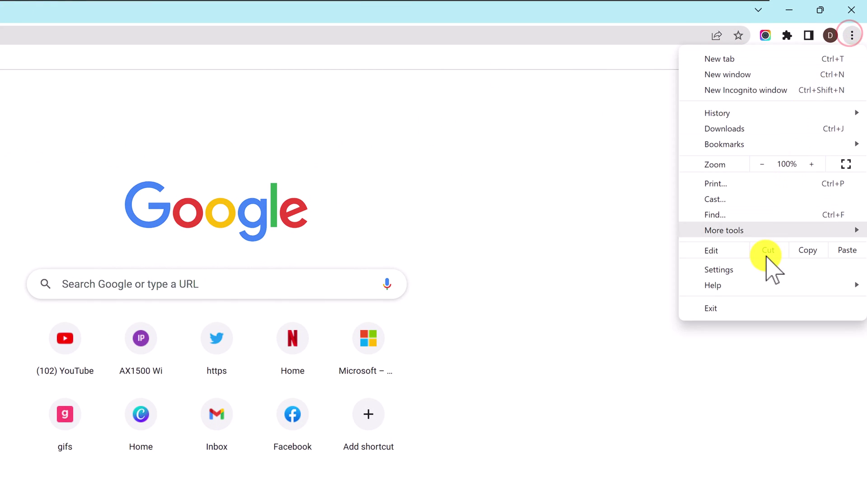
{"action": "left_click", "coordinate": [769, 271]}
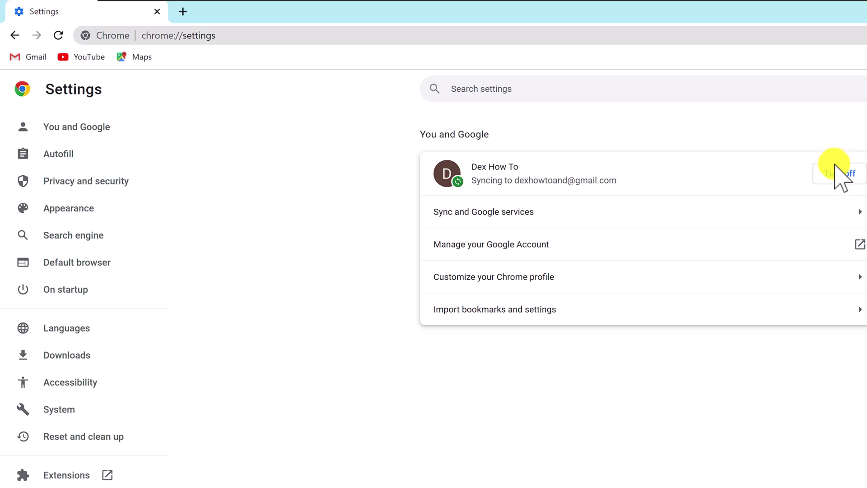
{"action": "left_click", "coordinate": [111, 180]}
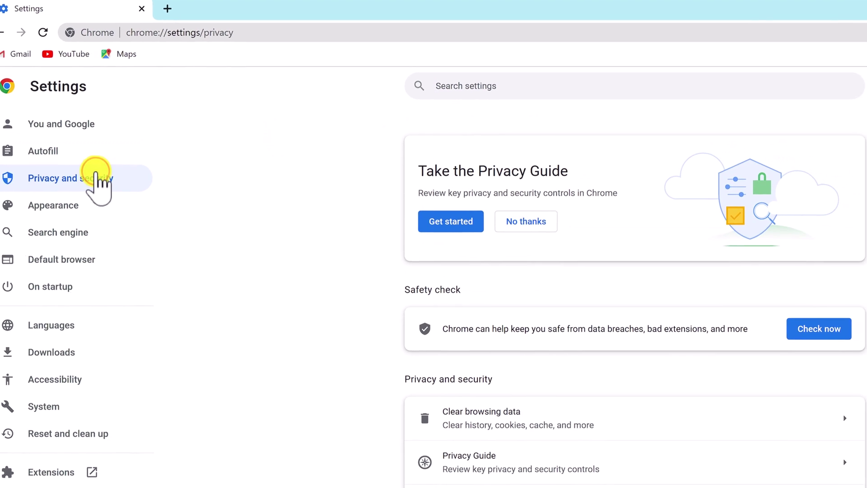
{"action": "left_click", "coordinate": [516, 412]}
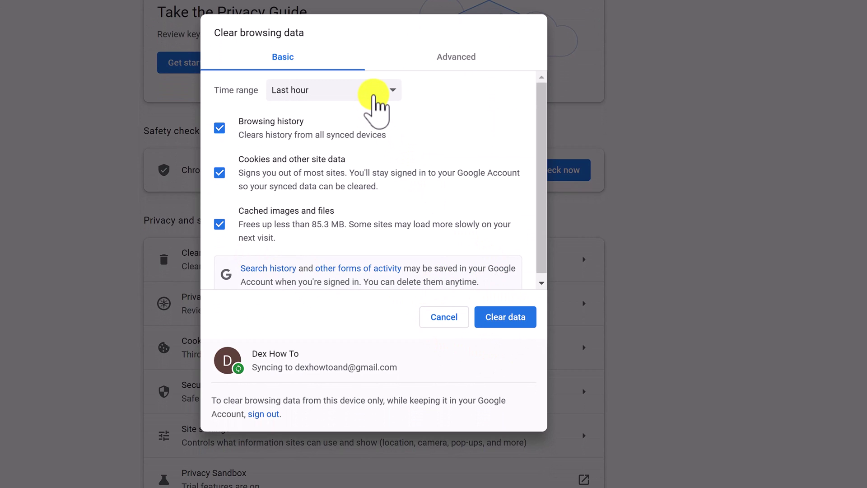
- Clear the browsing history, cookies and cached files with the time range set to All time
{"action": "left_click", "coordinate": [373, 93]}
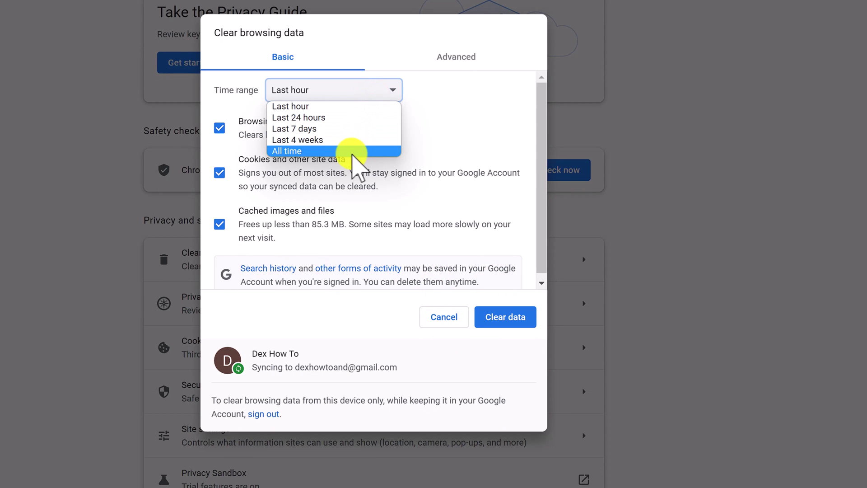
{"action": "left_click", "coordinate": [352, 152]}
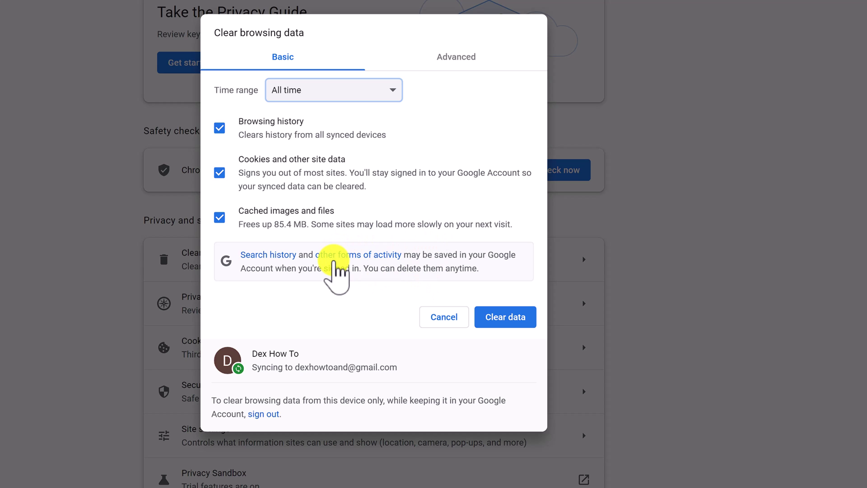
{"action": "left_click", "coordinate": [506, 316]}
- Go to google.com and decline the request to confirm the Google Account settings
{"action": "left_click", "coordinate": [300, 34]}
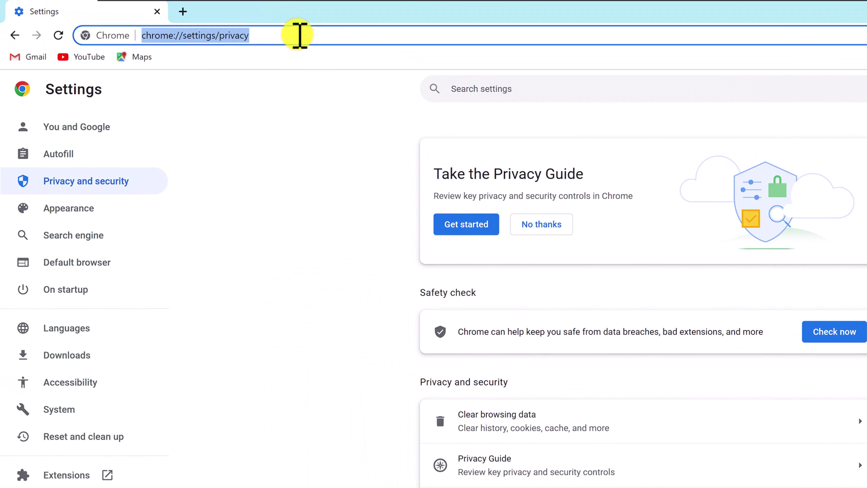
{"action": "type", "text": "google.com"}
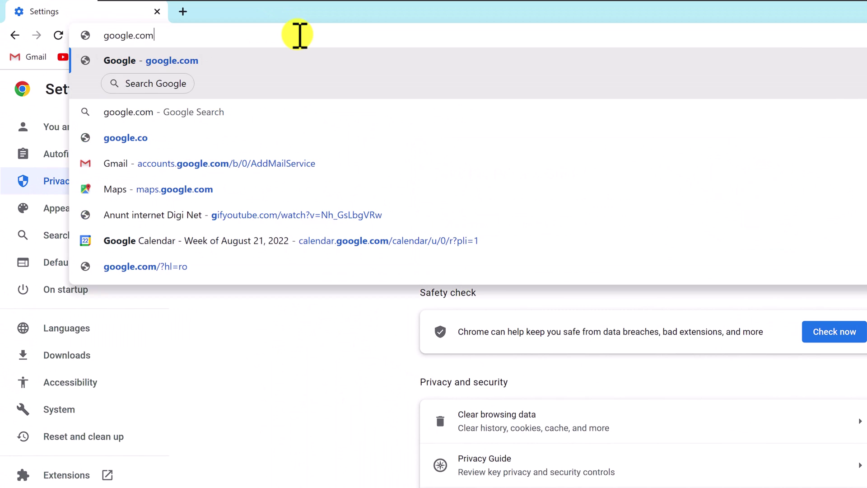
{"action": "key", "text": "Return"}
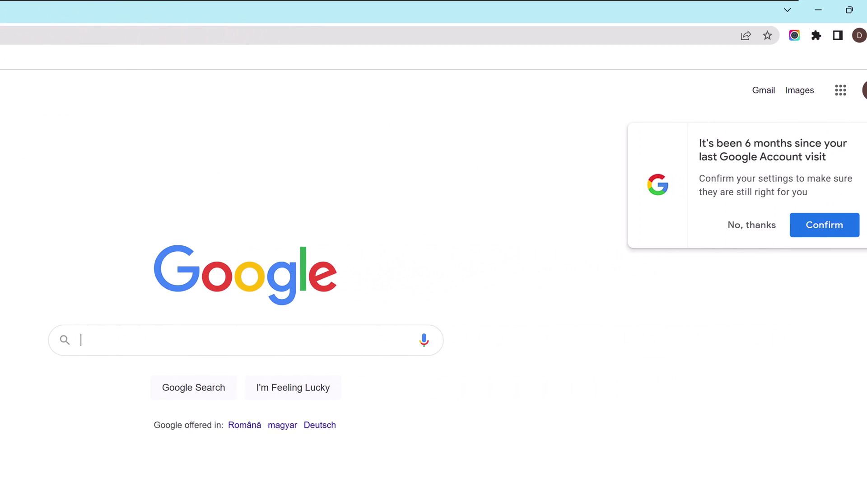
{"action": "left_click", "coordinate": [722, 225]}
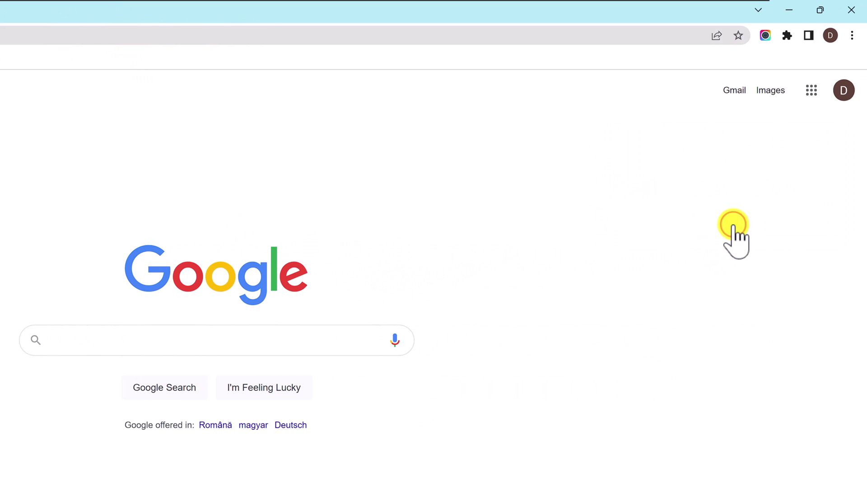
- Open My Activity from the Data & privacy section of the Google Account's management page
{"action": "left_click", "coordinate": [844, 90]}
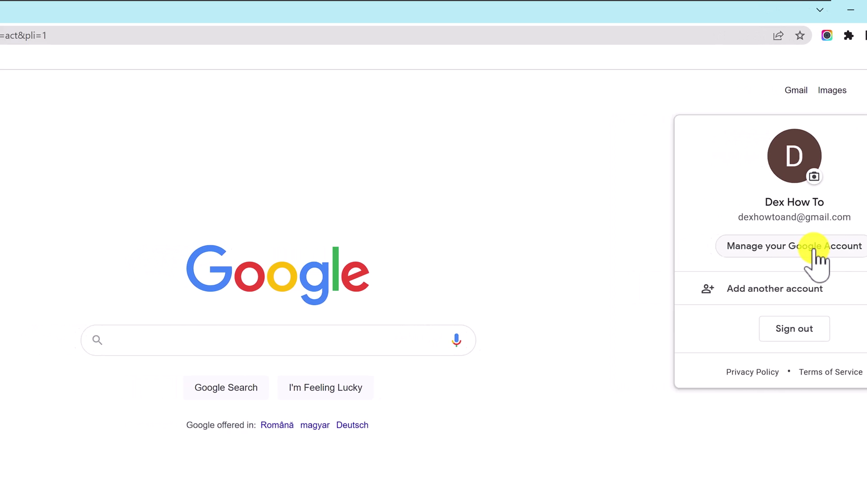
{"action": "left_click", "coordinate": [813, 248]}
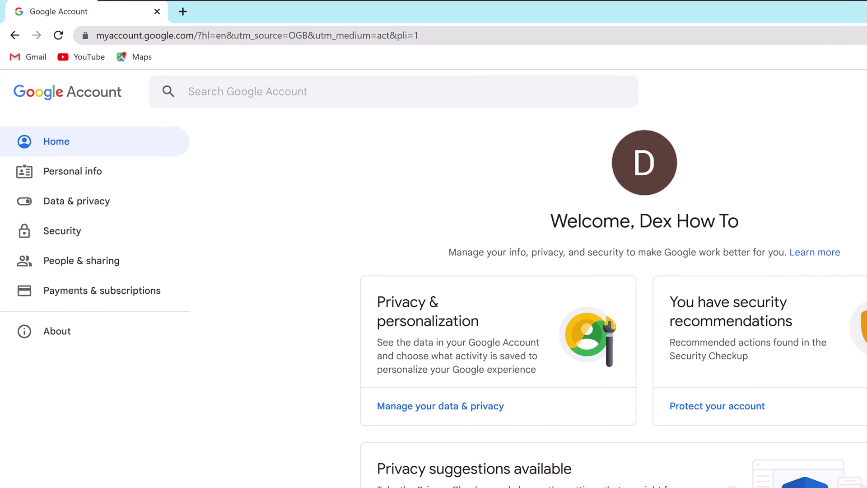
{"action": "left_click", "coordinate": [71, 211]}
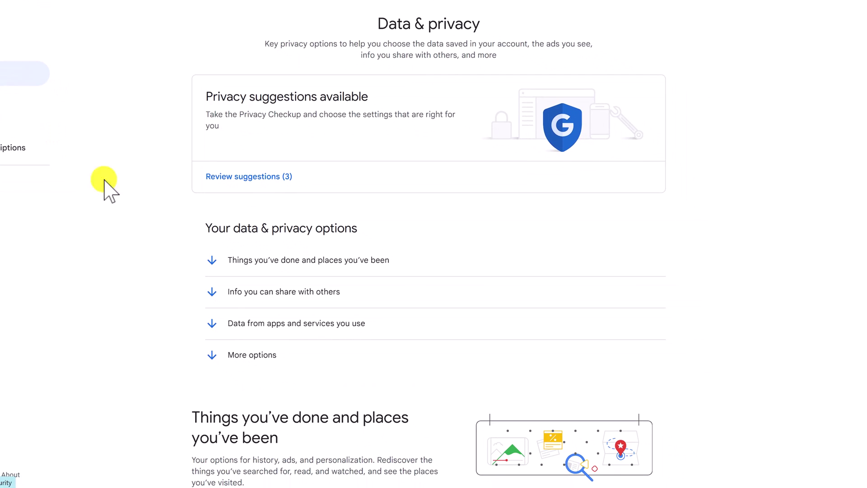
{"action": "scroll", "coordinate": [179, 289], "scroll_direction": "down", "scroll_amount": 8}
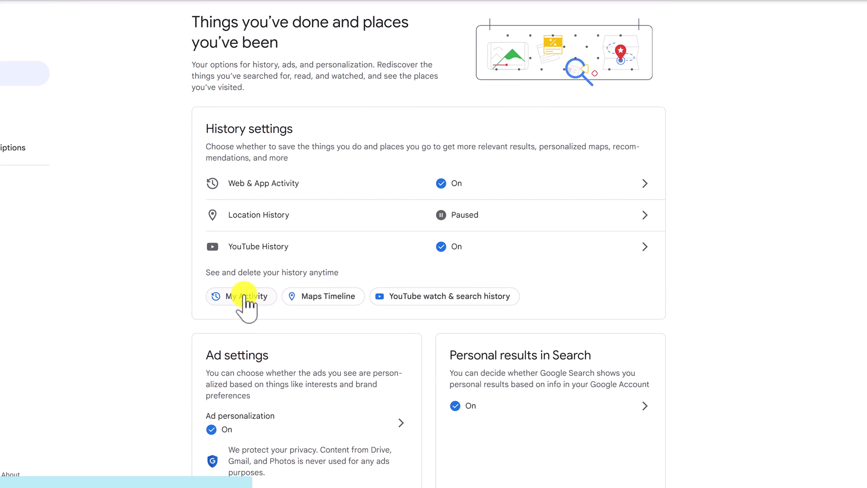
{"action": "left_click", "coordinate": [244, 296]}
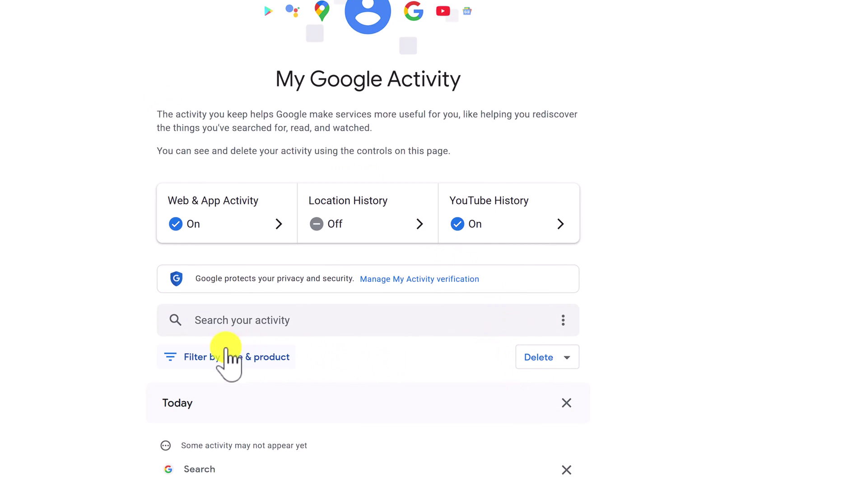
- Delete the Google activity from the last hour
{"action": "left_click", "coordinate": [542, 356]}
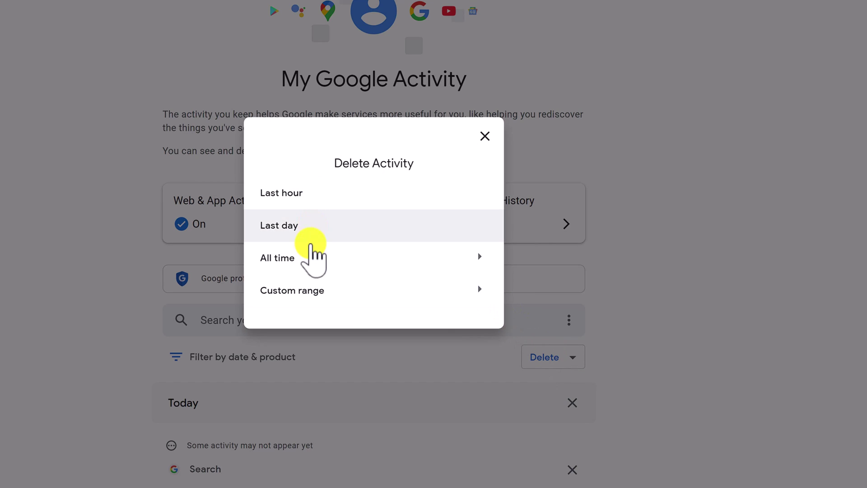
{"action": "left_click", "coordinate": [320, 195]}
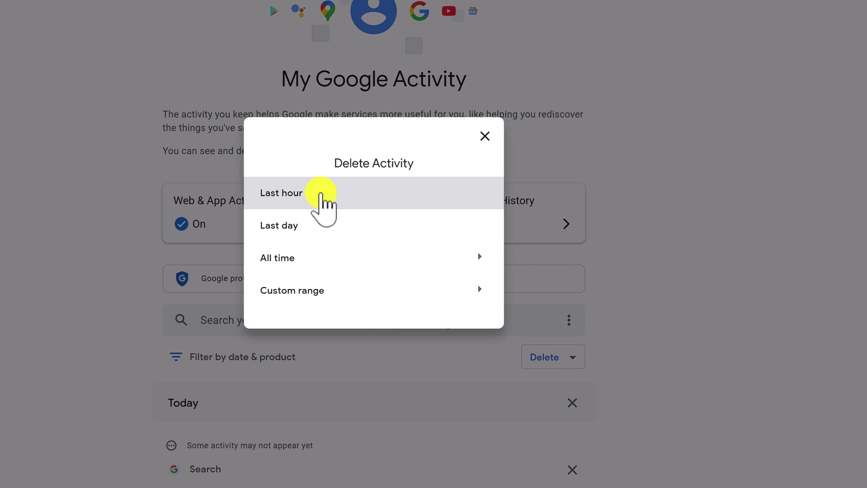
{"action": "left_click", "coordinate": [327, 198]}
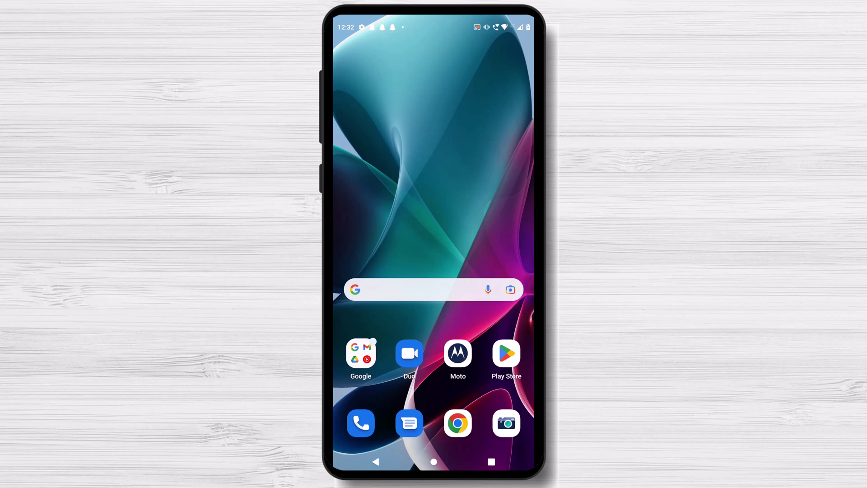
- On the Android phone, launch Chrome and open Clear browsing data in its Privacy and security settings
{"action": "left_click", "coordinate": [453, 415]}
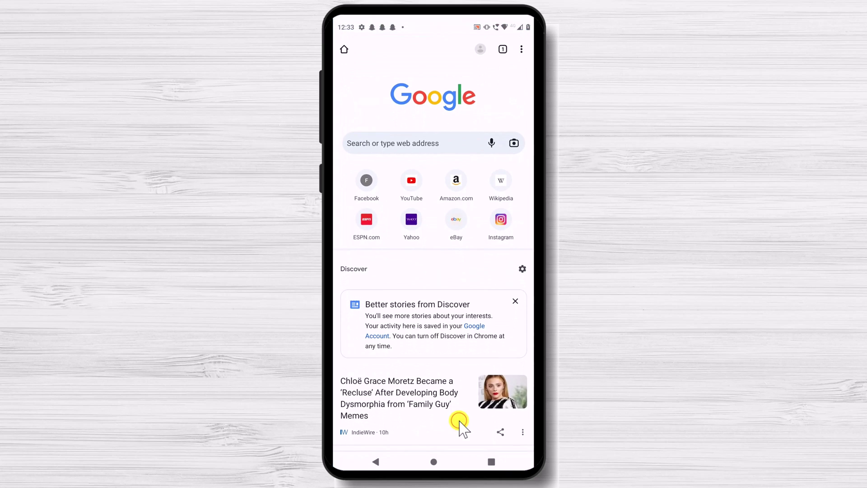
{"action": "left_click", "coordinate": [522, 50]}
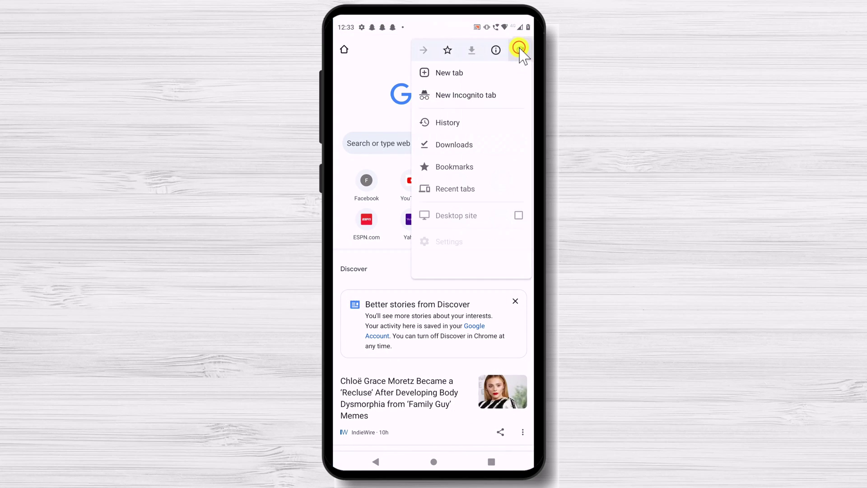
{"action": "left_click", "coordinate": [463, 248]}
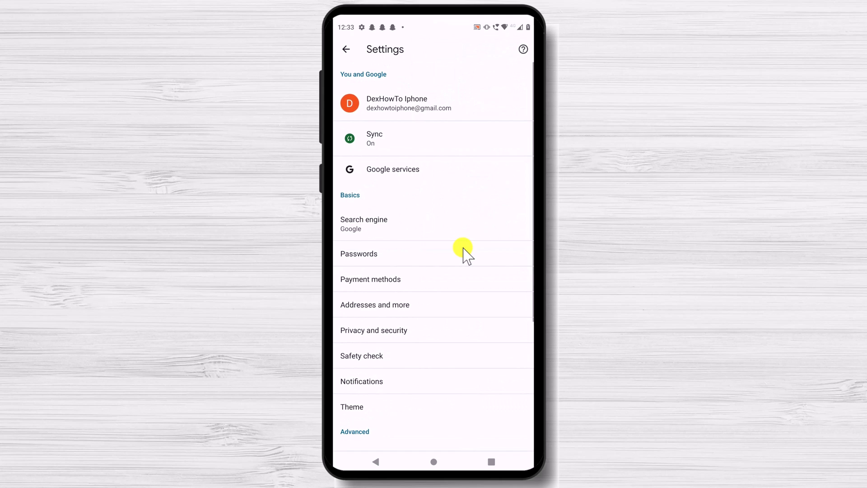
{"action": "left_click", "coordinate": [403, 328]}
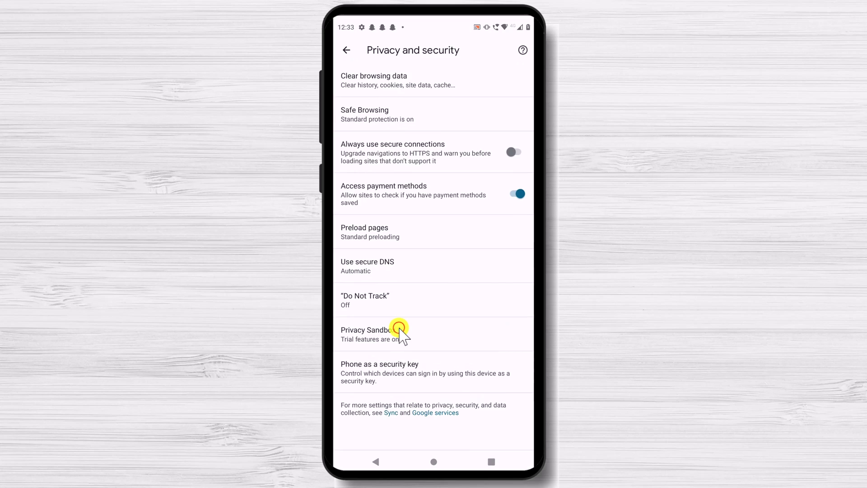
{"action": "left_click", "coordinate": [402, 80]}
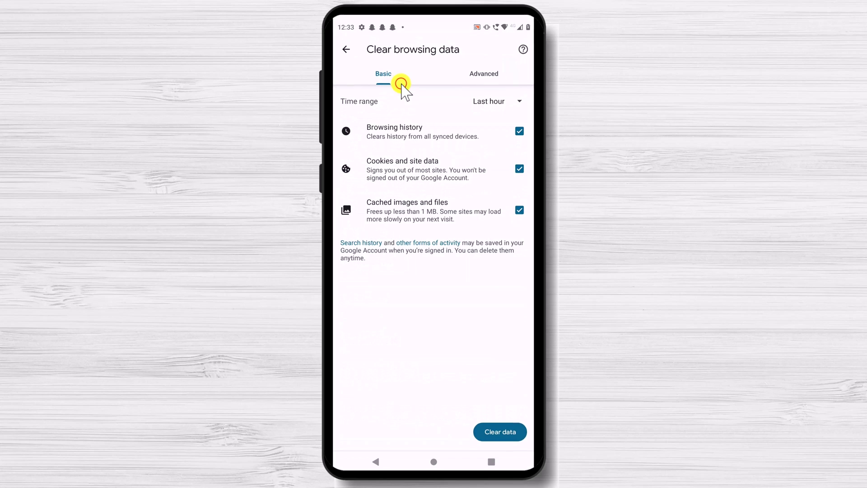
- Clear the phone browser's history, cookies and cached files for the last 7 days, and leave the settings
{"action": "left_click", "coordinate": [505, 102]}
{"action": "left_click", "coordinate": [488, 151]}
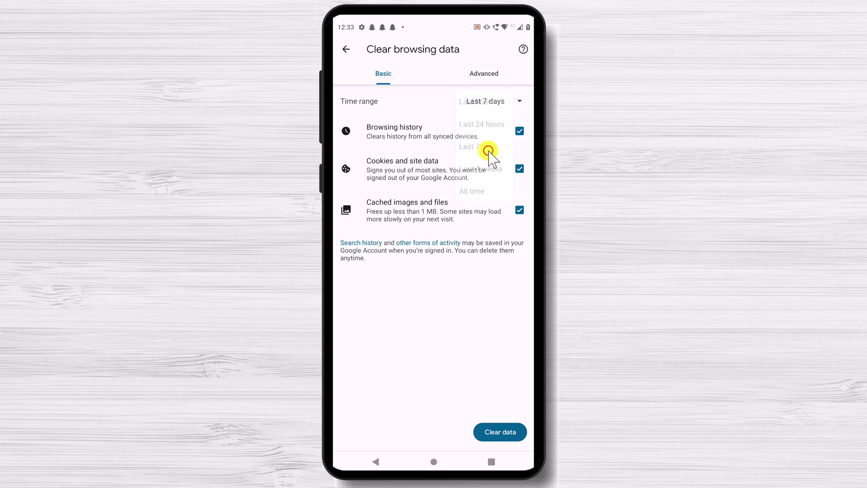
{"action": "left_click", "coordinate": [495, 433]}
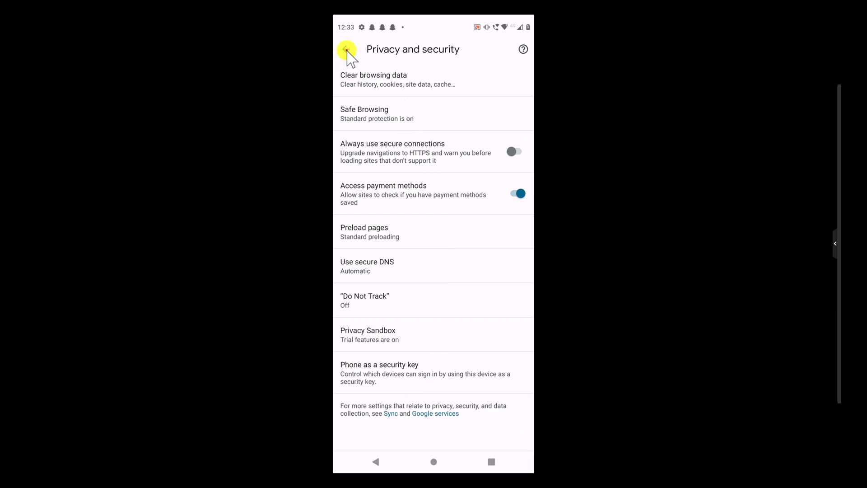
{"action": "left_click", "coordinate": [347, 49]}
{"action": "left_click", "coordinate": [346, 50]}
{"action": "left_click", "coordinate": [501, 240]}
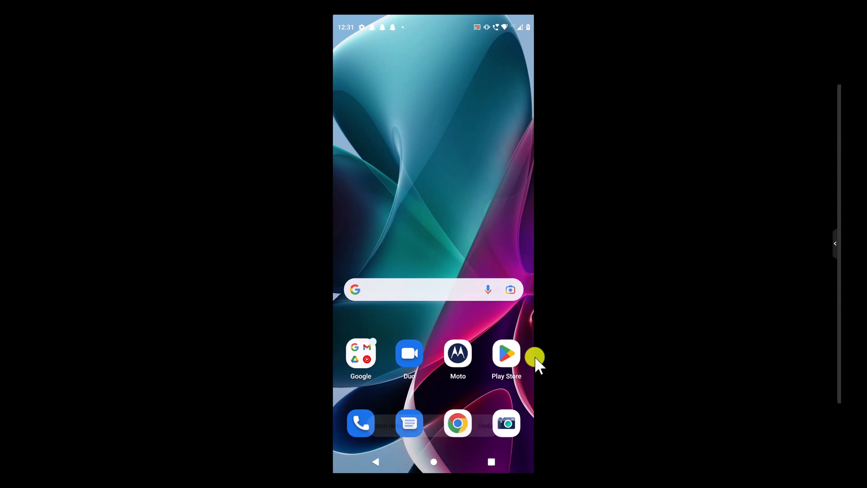
- Switch to the Google app on the Android phone and open the account's Search history
{"action": "left_click", "coordinate": [362, 355]}
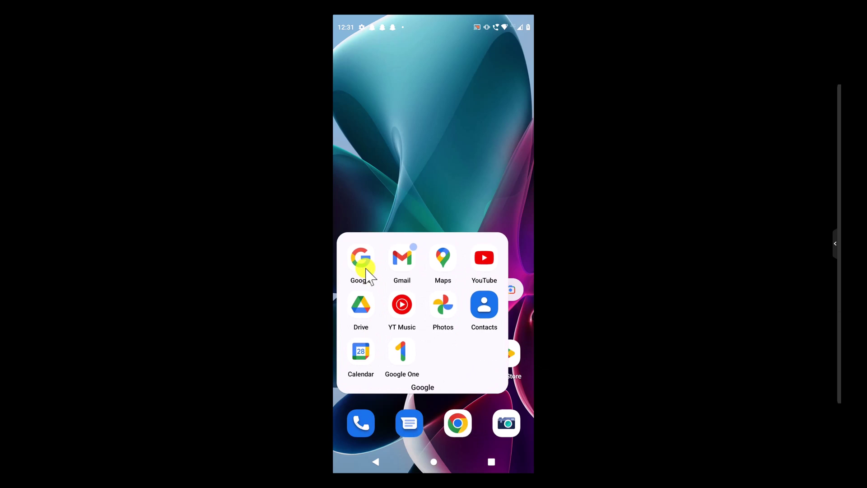
{"action": "left_click", "coordinate": [356, 261]}
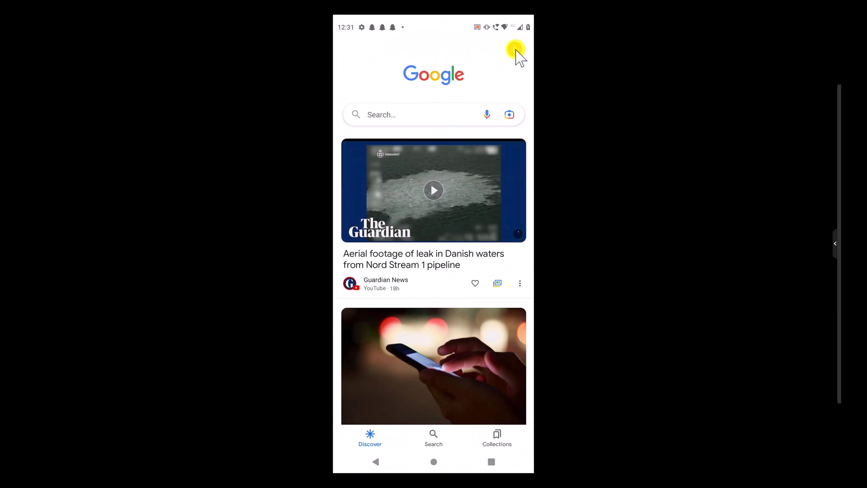
{"action": "left_click", "coordinate": [516, 49]}
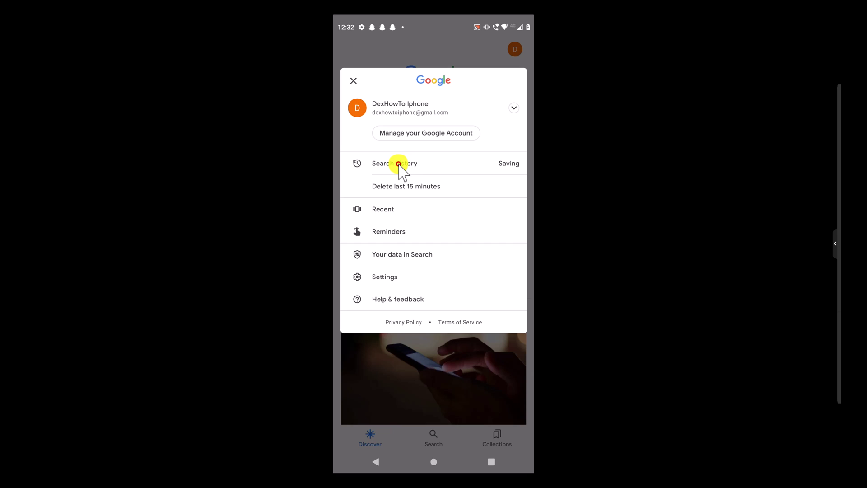
{"action": "left_click", "coordinate": [398, 164]}
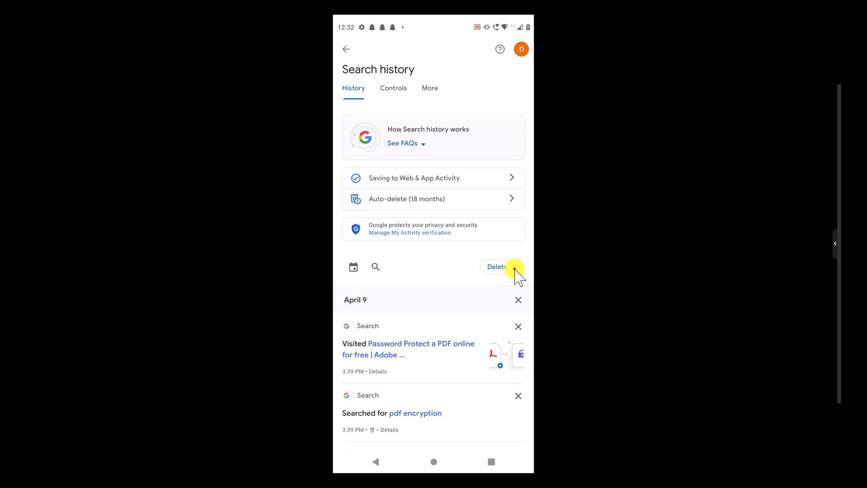
- Delete today's search history and dismiss the deletion notice
{"action": "left_click", "coordinate": [514, 268]}
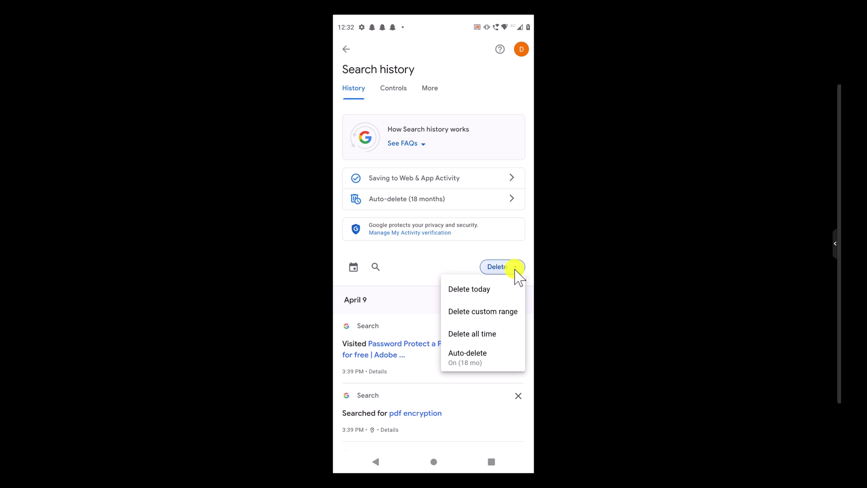
{"action": "left_click", "coordinate": [486, 290]}
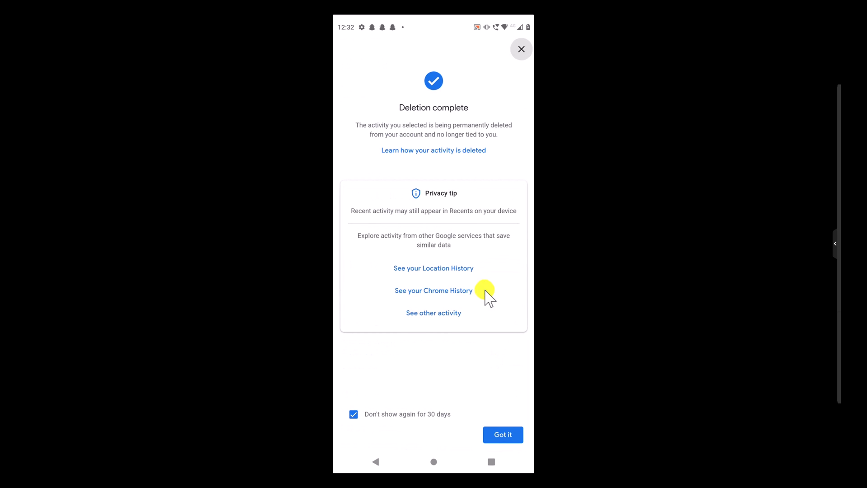
{"action": "left_click", "coordinate": [501, 435]}
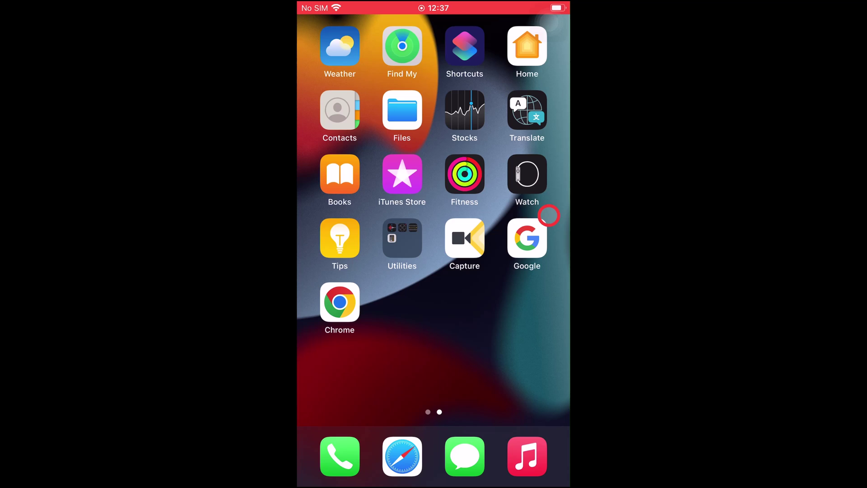
- On the iPhone, launch the Google app and open the account's Search history
{"action": "left_click", "coordinate": [533, 237]}
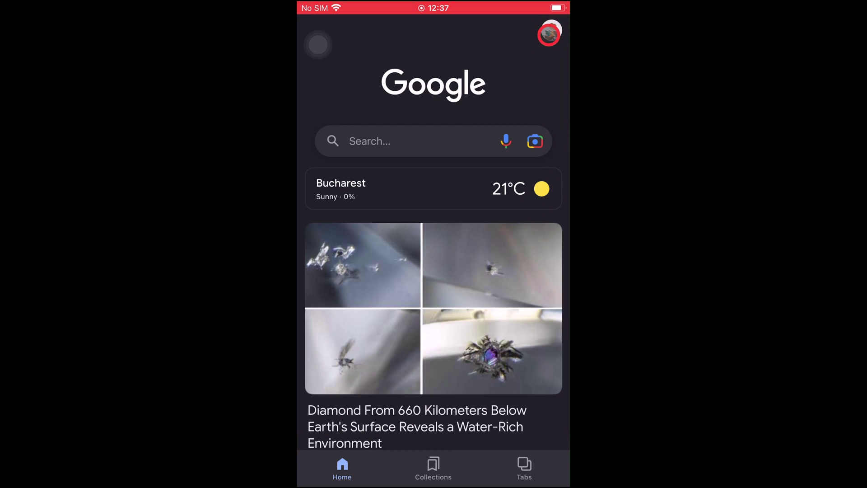
{"action": "left_click", "coordinate": [550, 34]}
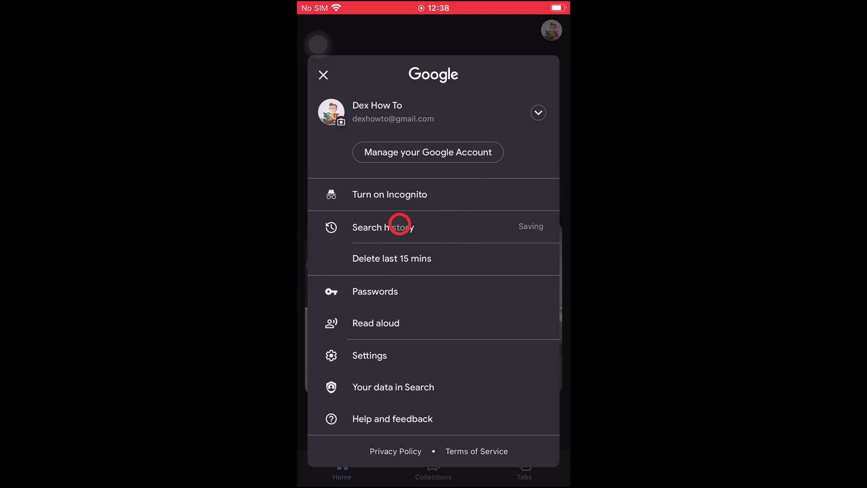
{"action": "left_click", "coordinate": [400, 224]}
{"action": "left_click", "coordinate": [399, 224]}
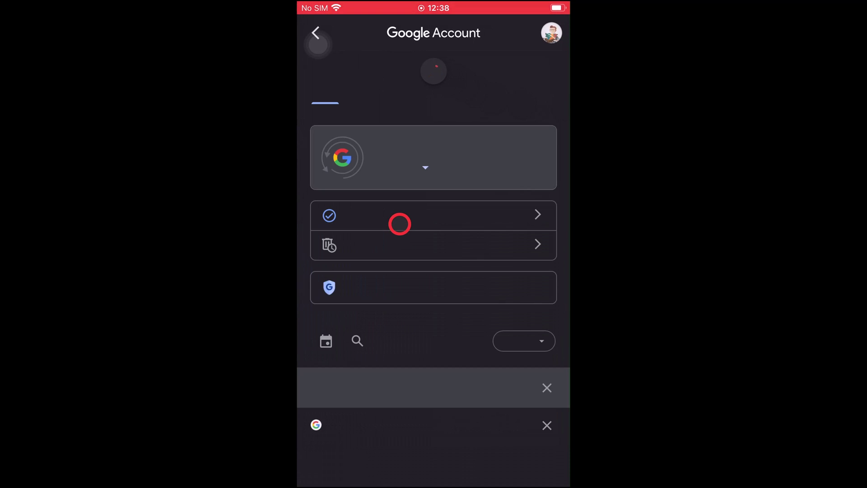
- Delete today's search history and dismiss the deletion notice with its 30-day no-repeat option kept
{"action": "left_click", "coordinate": [470, 382]}
{"action": "left_click_drag", "start_coordinate": [468, 386], "coordinate": [428, 248]}
{"action": "scroll", "coordinate": [428, 250], "scroll_direction": "up", "scroll_amount": 3}
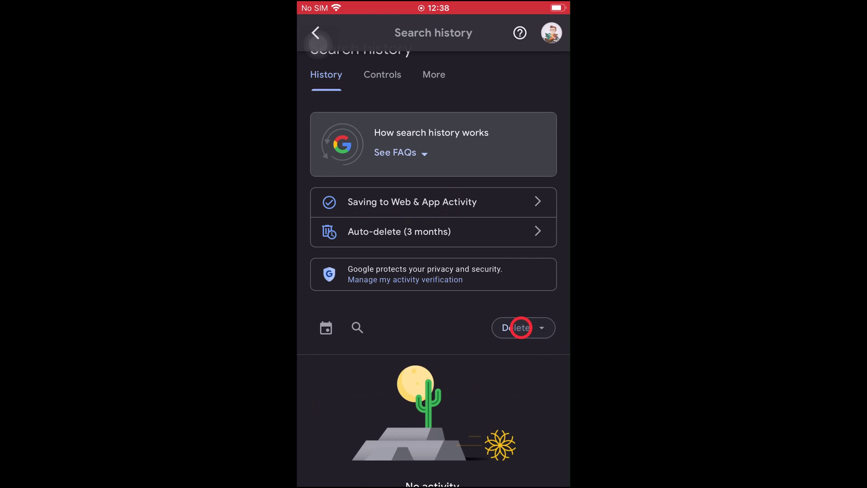
{"action": "left_click", "coordinate": [521, 327]}
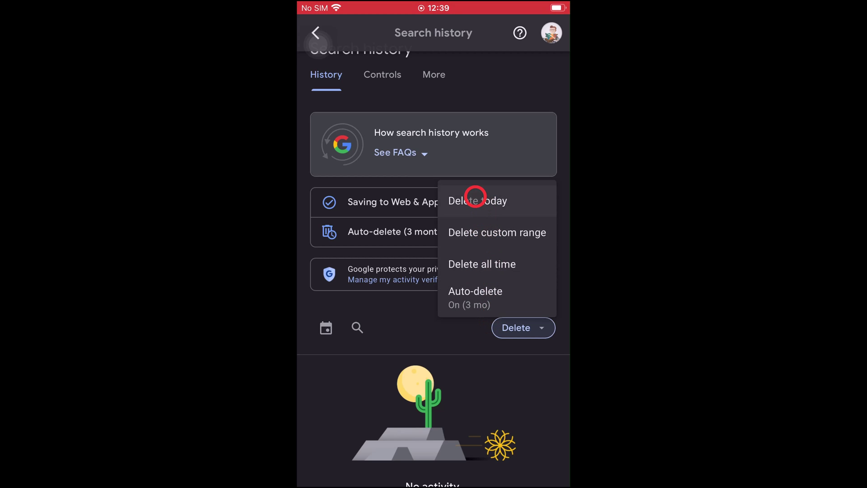
{"action": "left_click", "coordinate": [476, 197]}
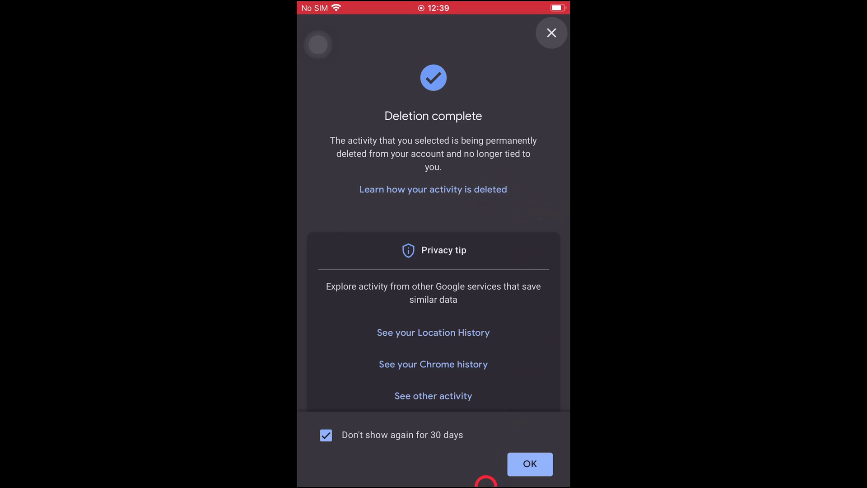
{"action": "left_click", "coordinate": [537, 468]}
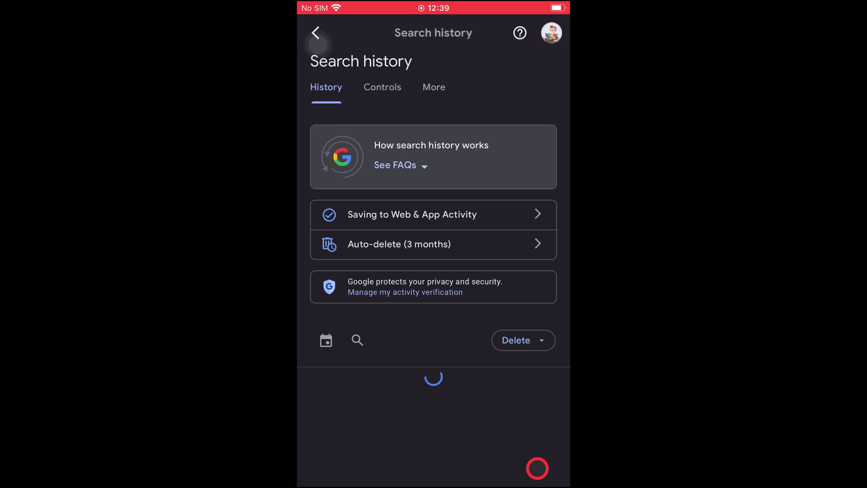
- Leave the Google app, launch Chrome on the iPhone and open its Settings
{"action": "left_click_drag", "start_coordinate": [537, 468], "coordinate": [480, 331]}
{"action": "left_click", "coordinate": [339, 304]}
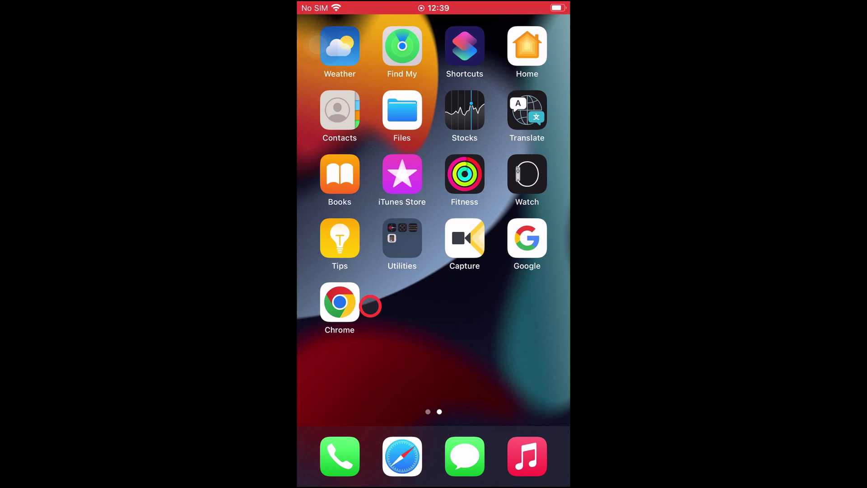
{"action": "left_click", "coordinate": [344, 298]}
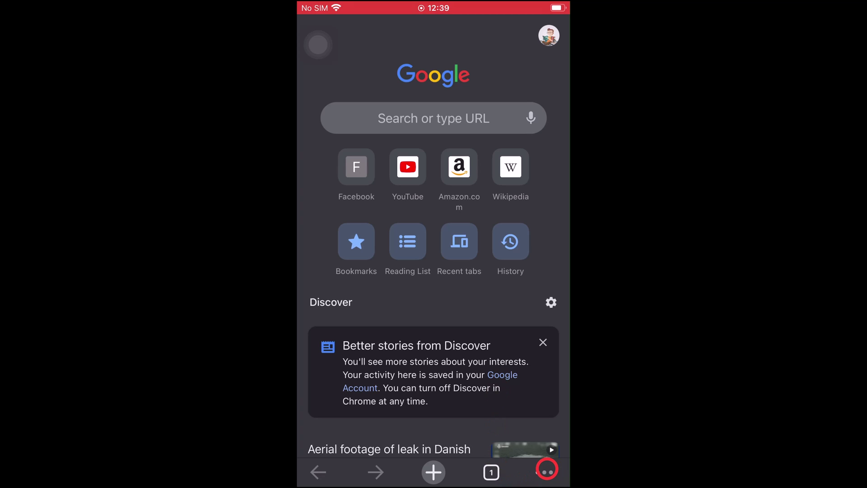
{"action": "left_click", "coordinate": [547, 470]}
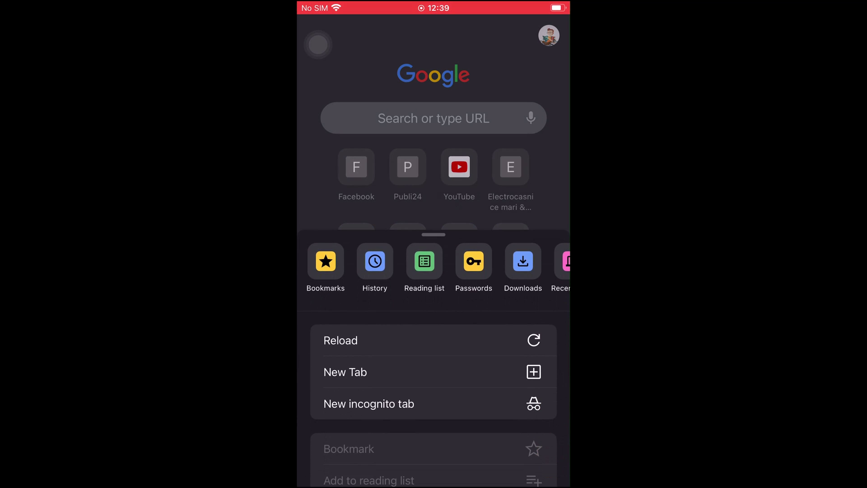
{"action": "scroll", "coordinate": [433, 267], "scroll_direction": "right", "scroll_amount": 3}
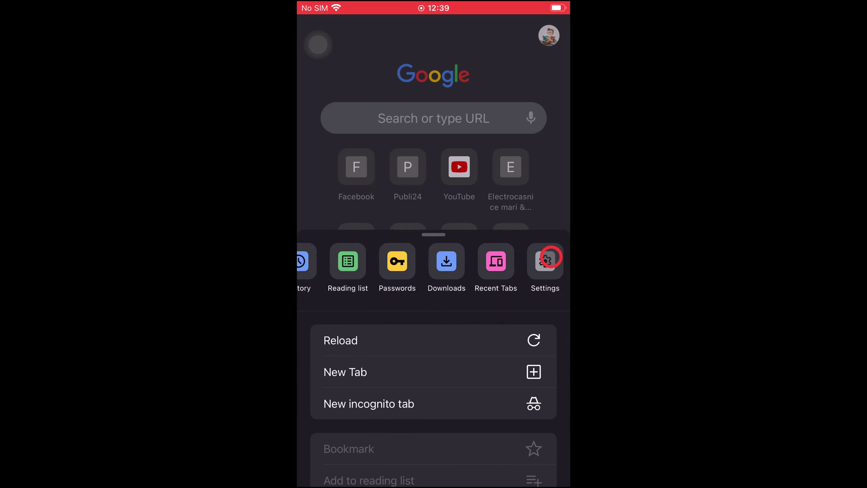
{"action": "left_click", "coordinate": [546, 260]}
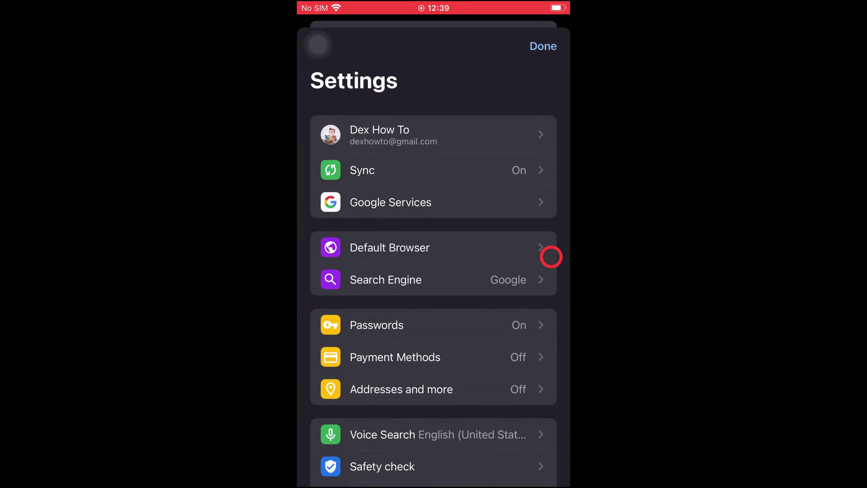
- Open Clear Browsing Data under Privacy and security and set the time range to Last 24 hours
{"action": "scroll", "coordinate": [444, 339], "scroll_direction": "down", "scroll_amount": 4}
{"action": "left_click", "coordinate": [444, 340]}
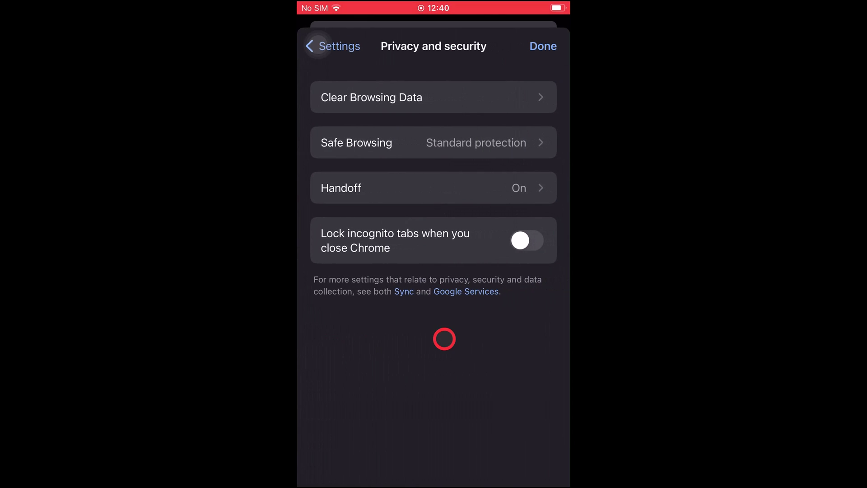
{"action": "left_click", "coordinate": [391, 92]}
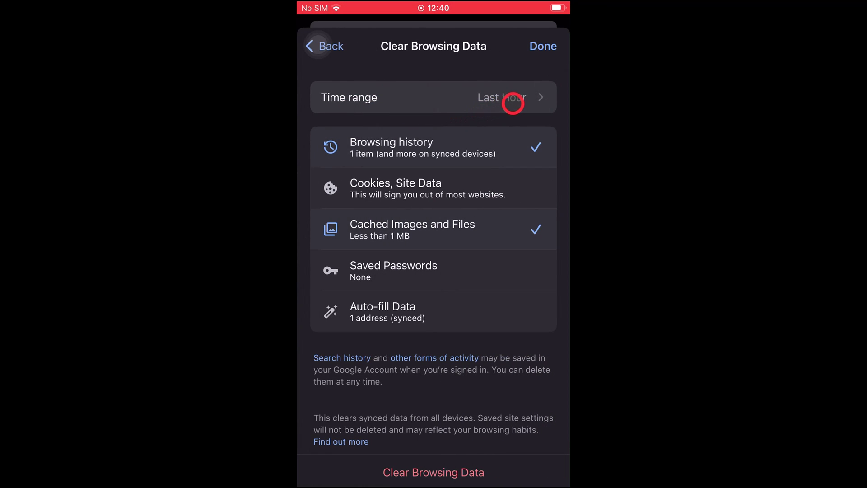
{"action": "left_click", "coordinate": [515, 101]}
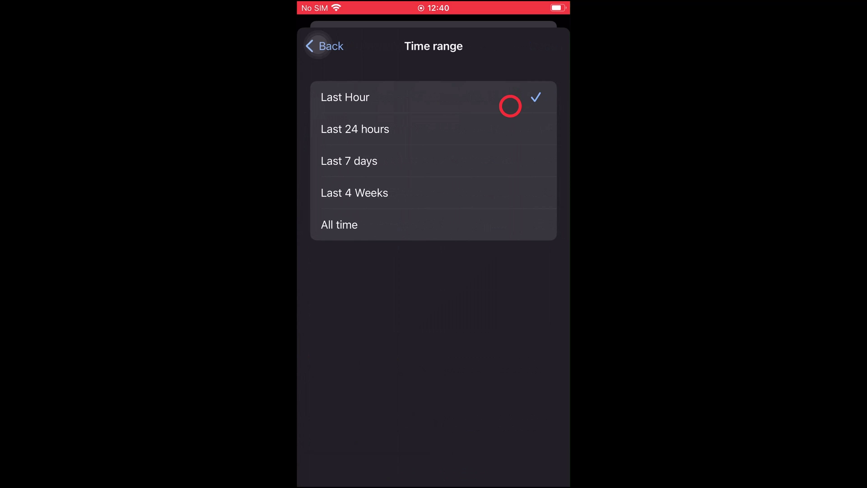
{"action": "left_click", "coordinate": [508, 117]}
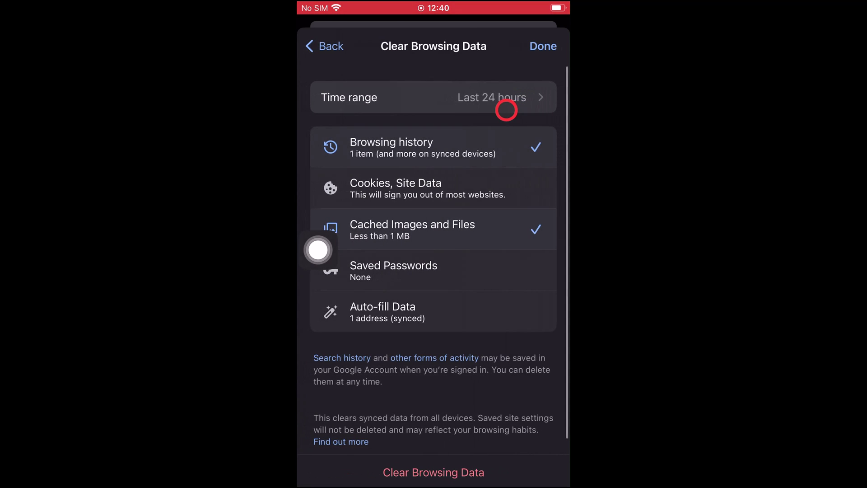
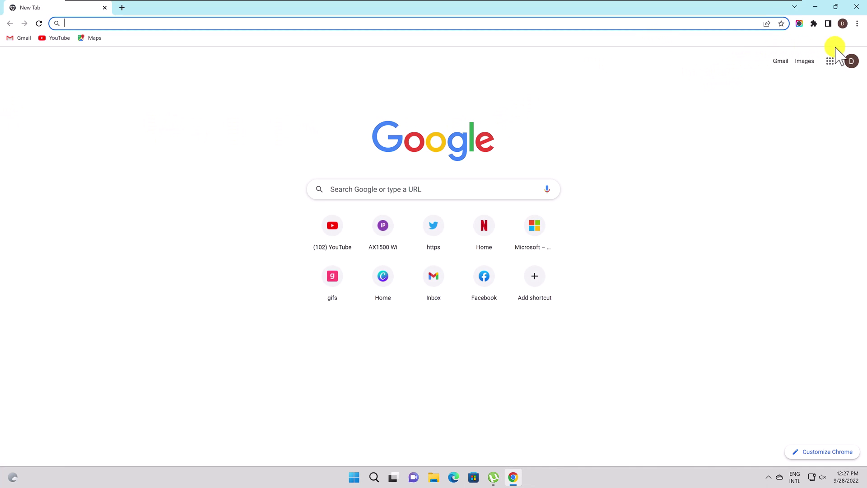
- In Chrome on the Windows computer, open Clear browsing data under Privacy and security and set the time range to All time
{"action": "left_click", "coordinate": [857, 24]}
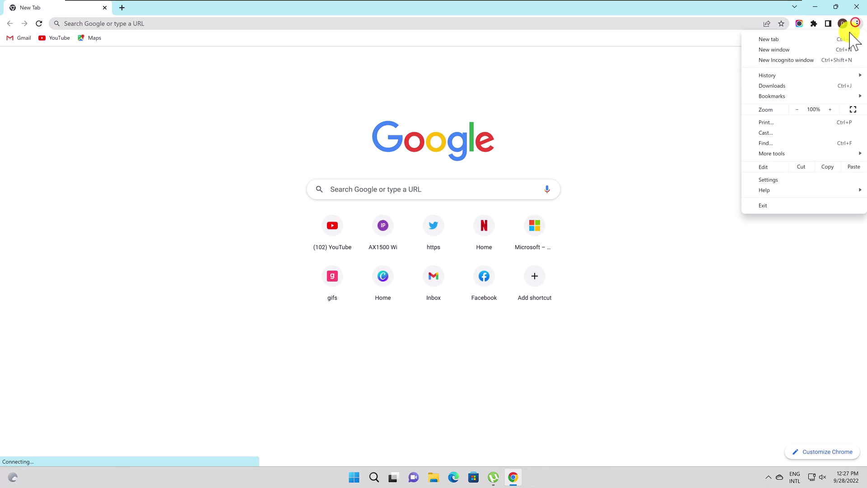
{"action": "left_click", "coordinate": [802, 179]}
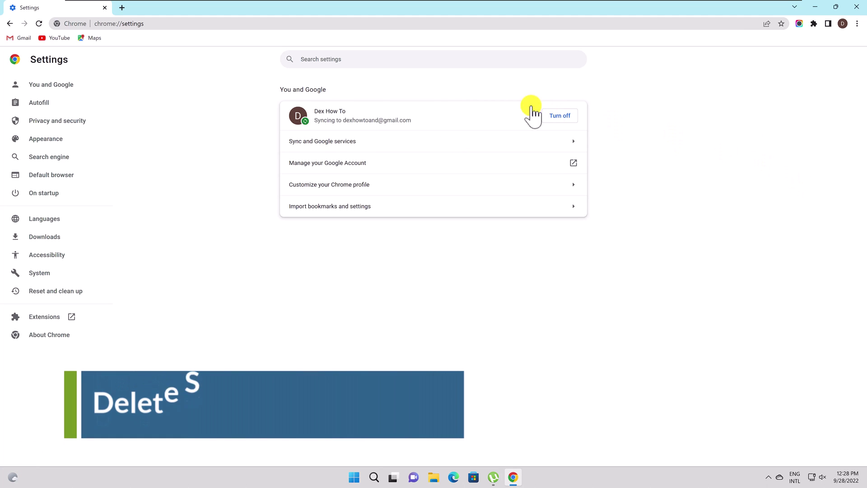
{"action": "left_click", "coordinate": [74, 119]}
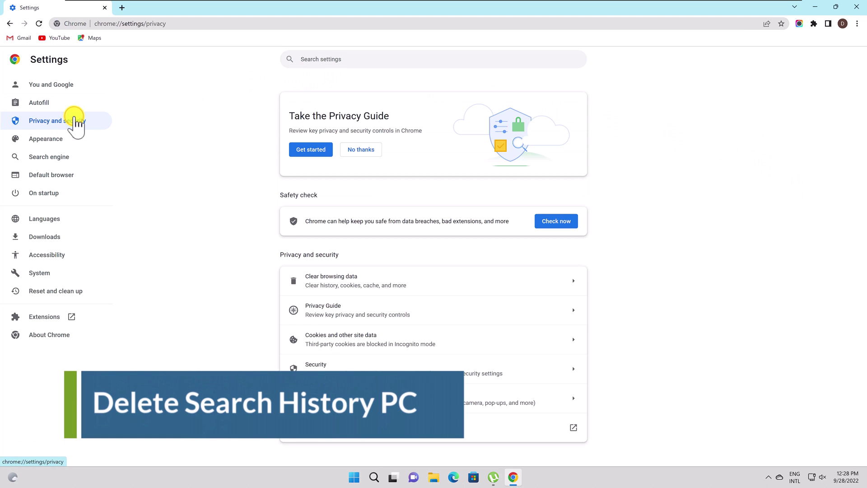
{"action": "left_click", "coordinate": [349, 279]}
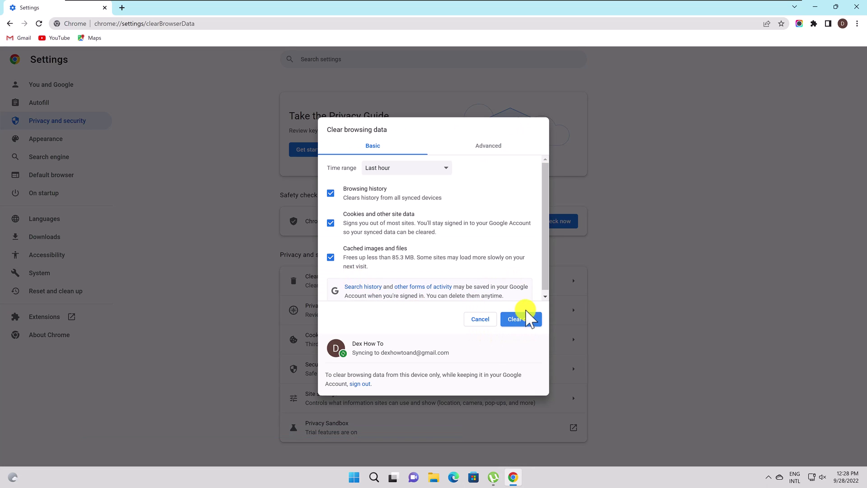
{"action": "left_click", "coordinate": [433, 169]}
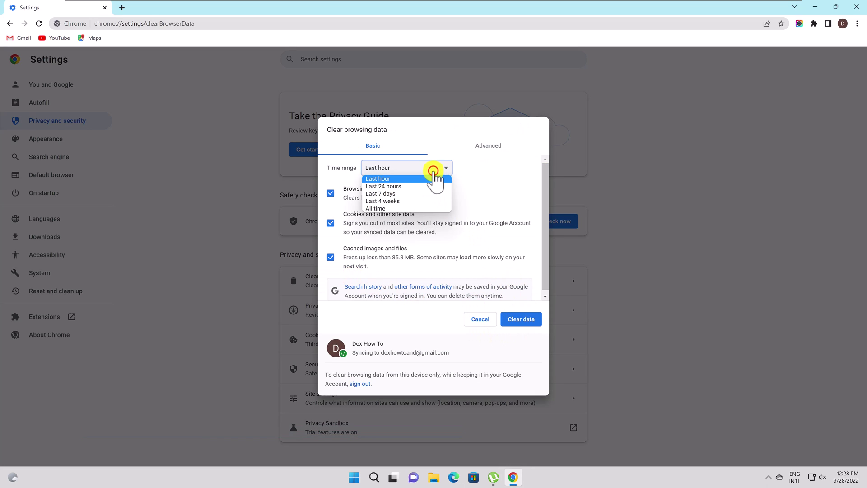
{"action": "left_click", "coordinate": [420, 209]}
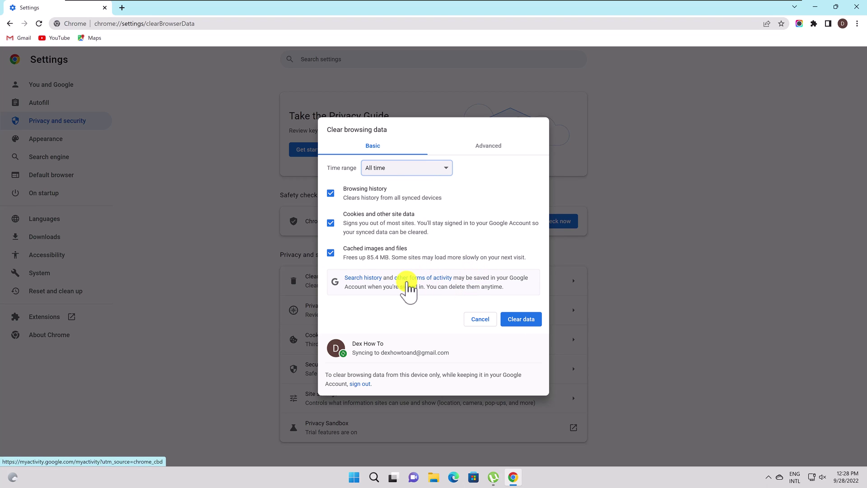
- Go to google.com and decline the prompt to confirm the Google Account settings
{"action": "left_click", "coordinate": [199, 23]}
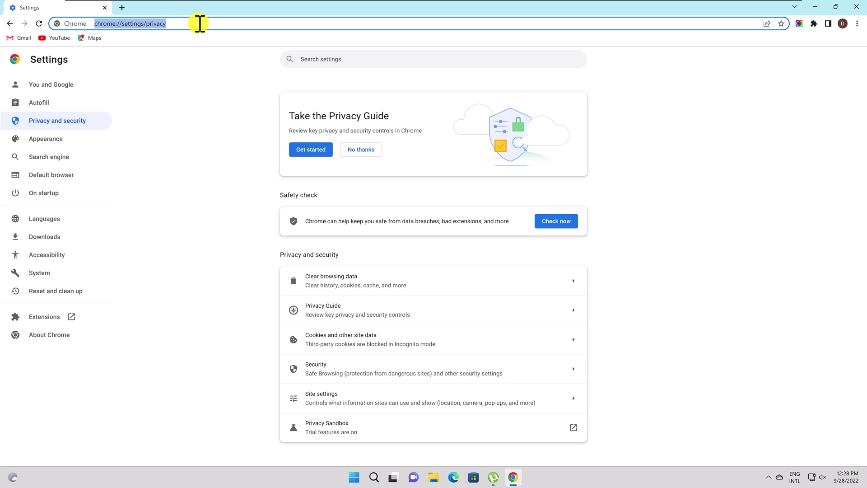
{"action": "type", "text": "google.com"}
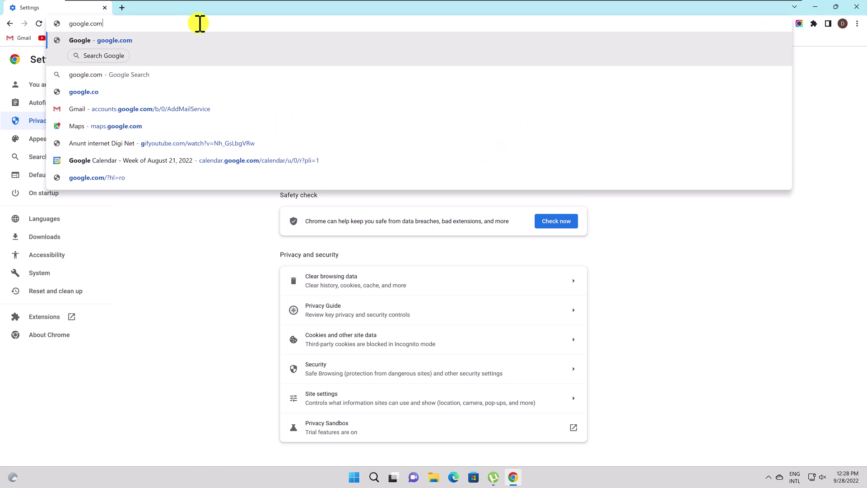
{"action": "key", "text": "Return"}
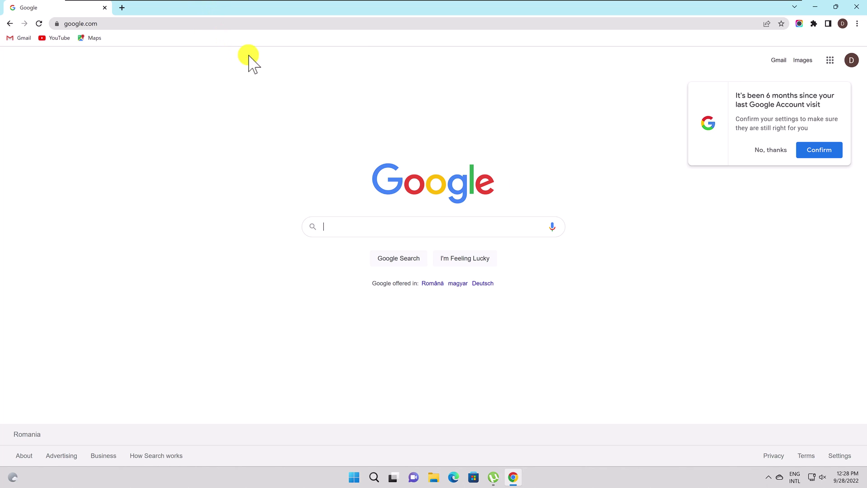
{"action": "left_click", "coordinate": [777, 150]}
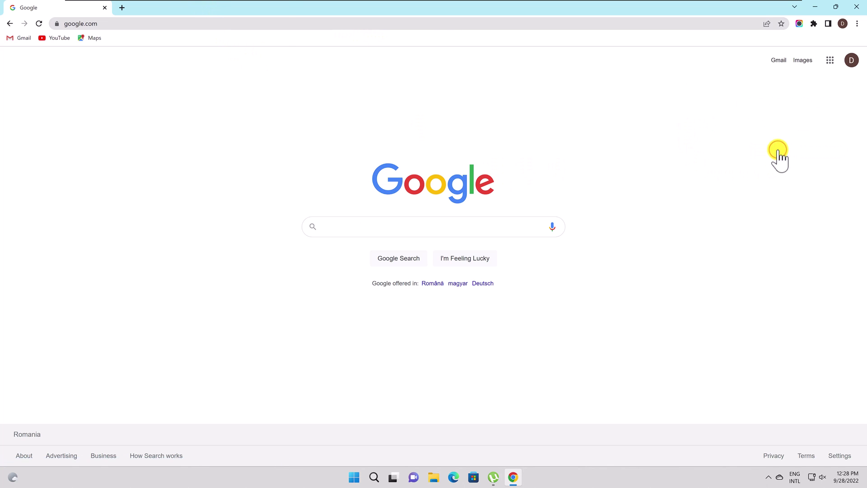
- Open the signed-in Google Account's management page and go to its Data & privacy section
{"action": "left_click", "coordinate": [852, 60]}
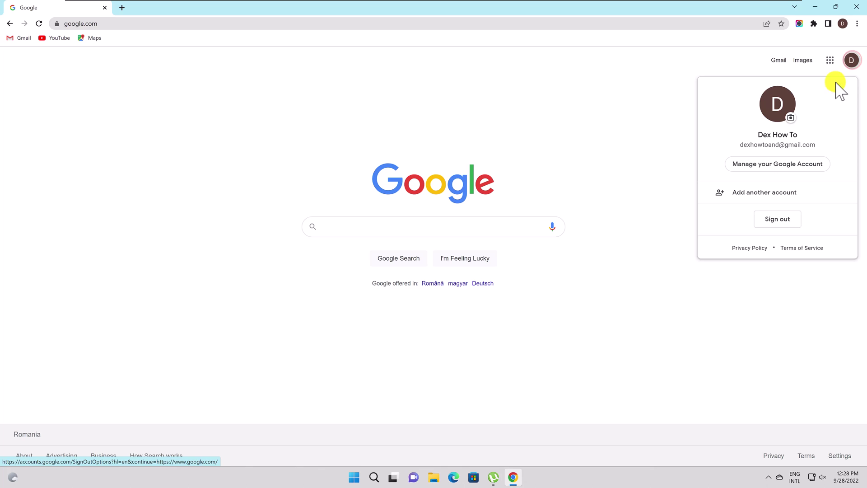
{"action": "left_click", "coordinate": [790, 165]}
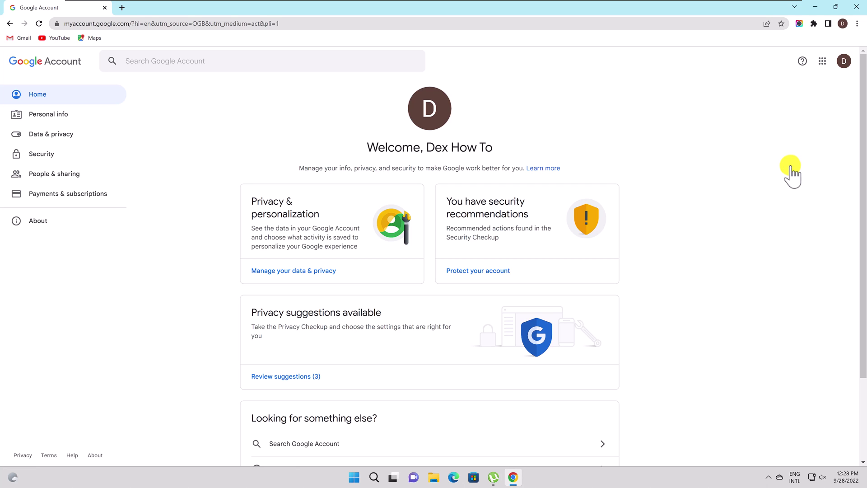
{"action": "left_click", "coordinate": [47, 141]}
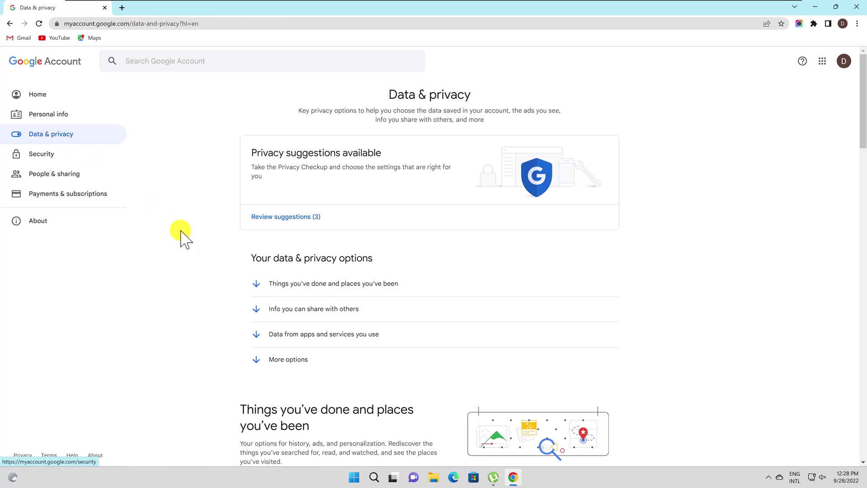
- Open My Activity from the history settings and delete the activity from the last hour
{"action": "scroll", "coordinate": [229, 310], "scroll_direction": "down", "scroll_amount": 7}
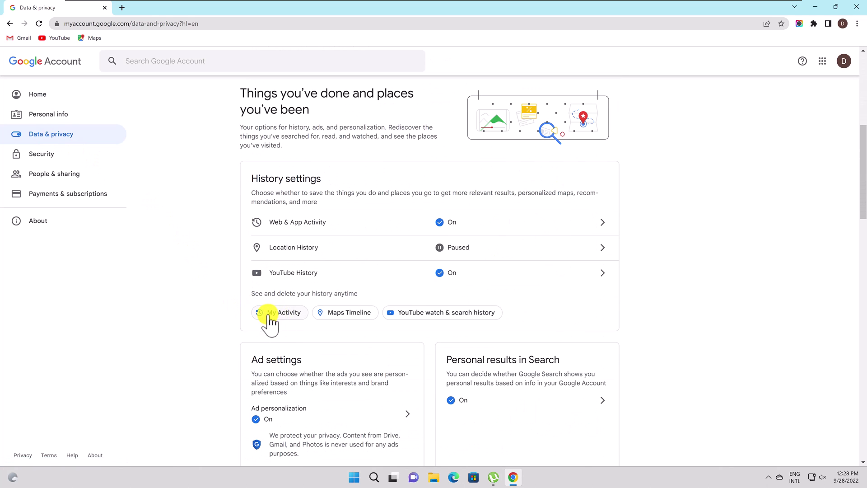
{"action": "left_click", "coordinate": [281, 313]}
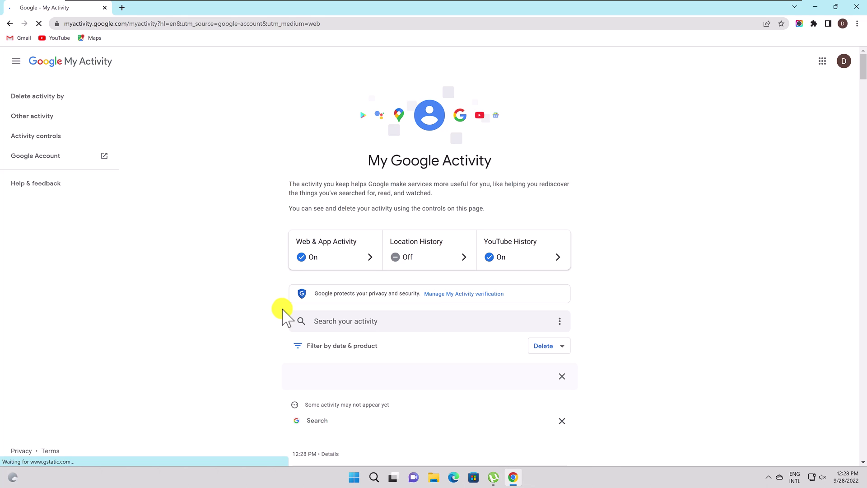
{"action": "left_click", "coordinate": [551, 346]}
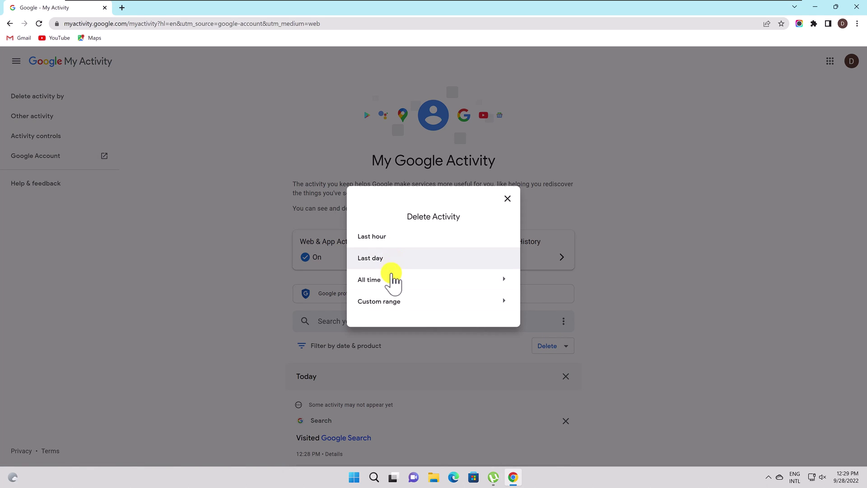
{"action": "left_click", "coordinate": [400, 240]}
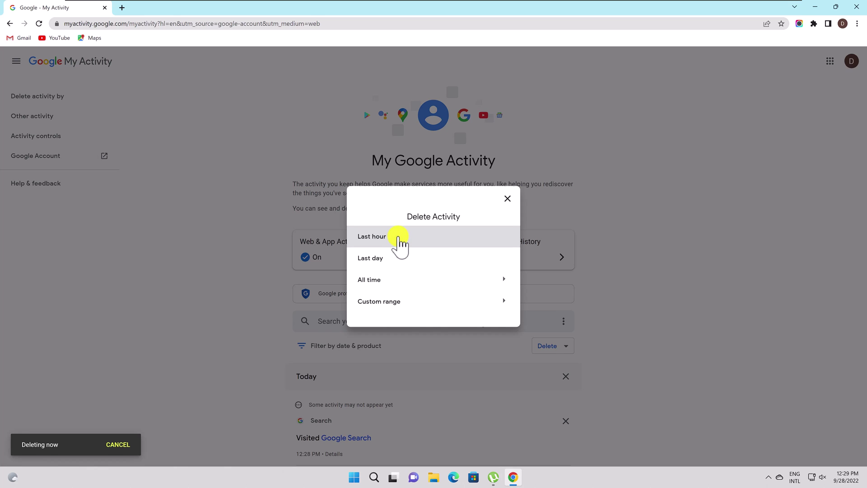